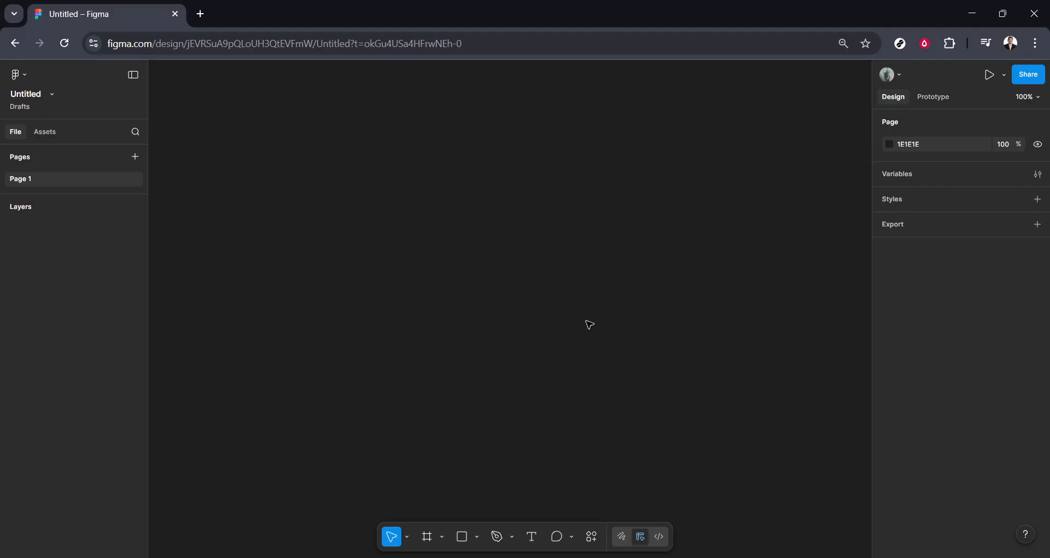
Draw a frame about 335 × 296 on the empty canvas and move it to about X -58, Y 36.
{"action": "left_click", "coordinate": [428, 545]}
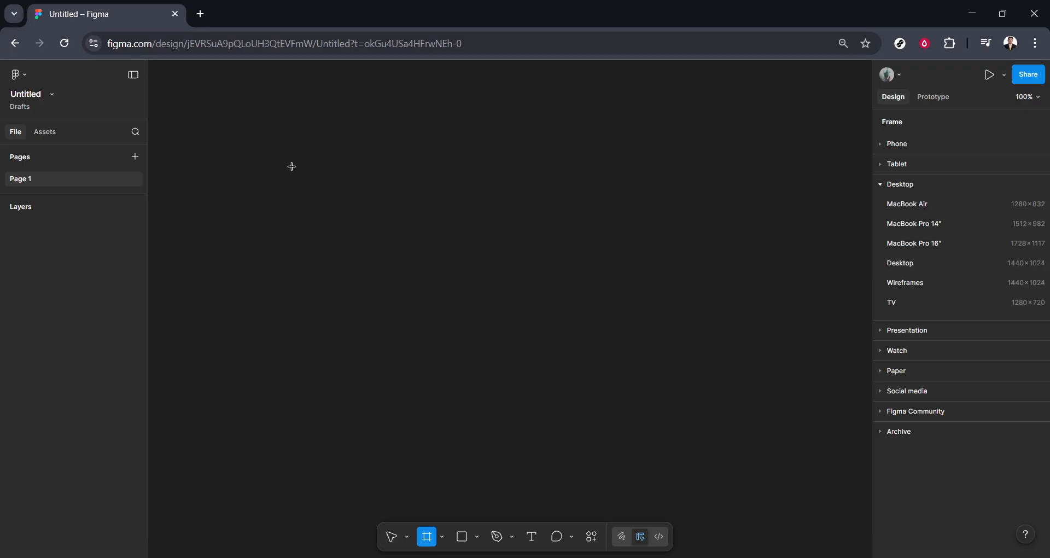
{"action": "left_click_drag", "start_coordinate": [273, 171], "coordinate": [479, 354]}
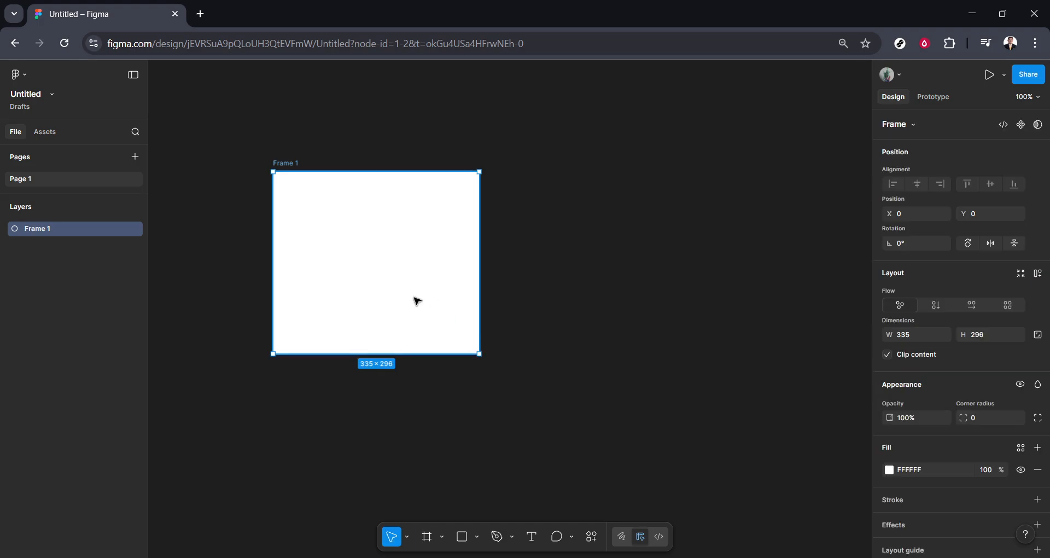
{"action": "left_click_drag", "start_coordinate": [419, 283], "coordinate": [384, 303]}
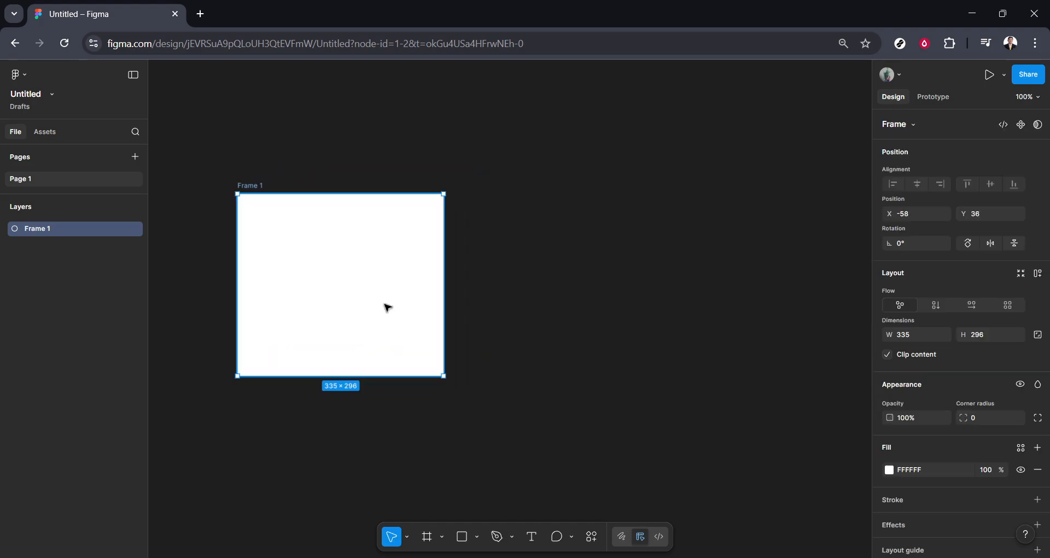
Duplicate the frame, place the copy level with it on its right, and shift Frame 1 slightly to the right.
{"action": "key", "text": "ctrl+d"}
{"action": "left_click_drag", "start_coordinate": [532, 284], "coordinate": [623, 284]}
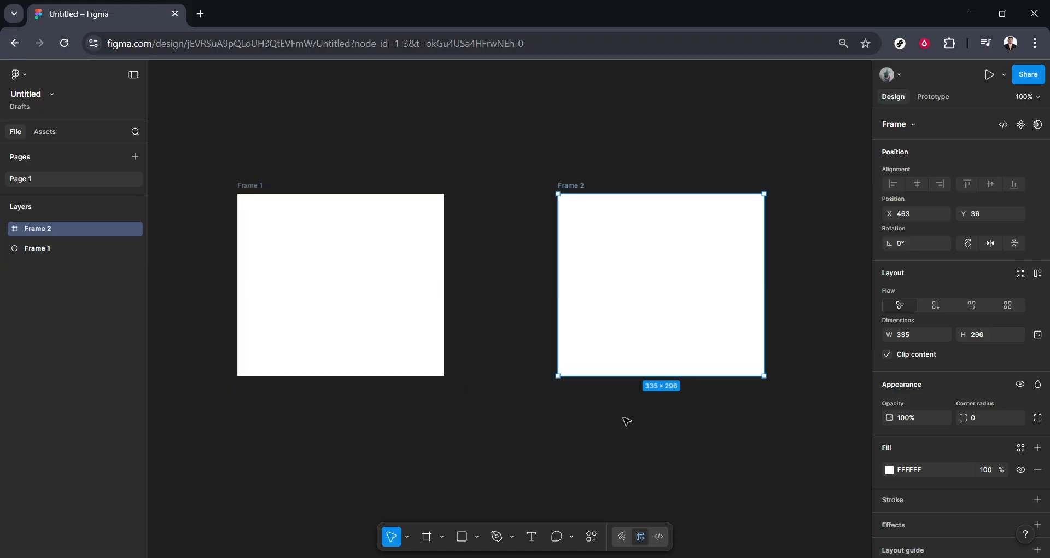
{"action": "left_click", "coordinate": [317, 268]}
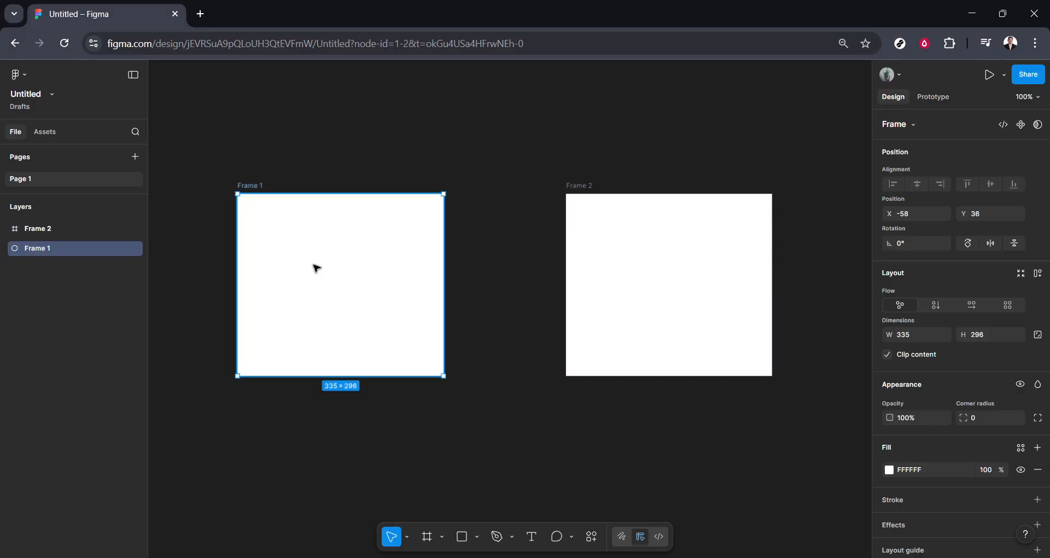
{"action": "left_click_drag", "start_coordinate": [317, 267], "coordinate": [333, 268]}
{"action": "left_click", "coordinate": [474, 421]}
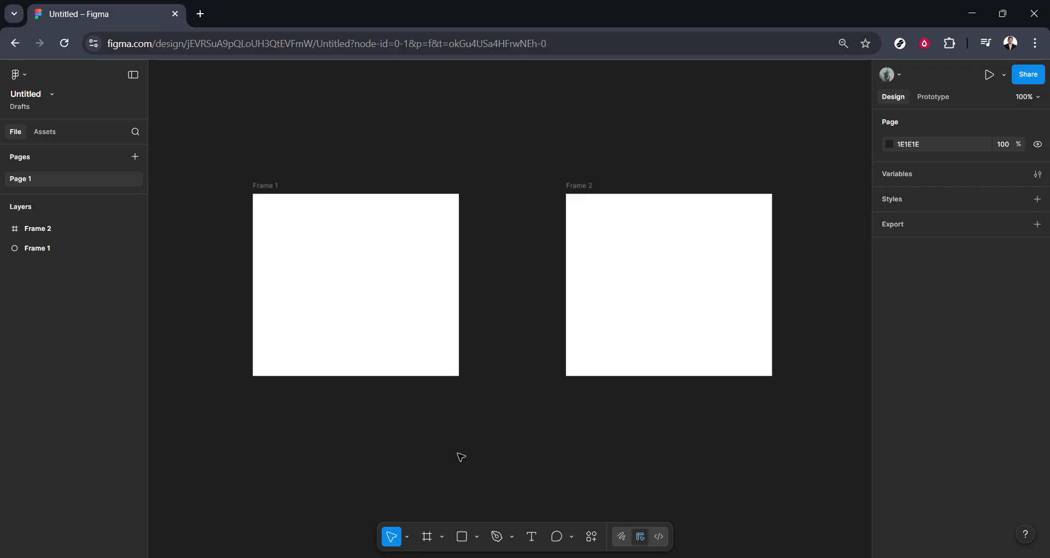
In the Icons8 plugin, set the icon colour to dark gray and show the "like" icons, keeping both frames uncovered.
{"action": "right_click", "coordinate": [498, 272]}
{"action": "mouse_move", "coordinate": [543, 374]}
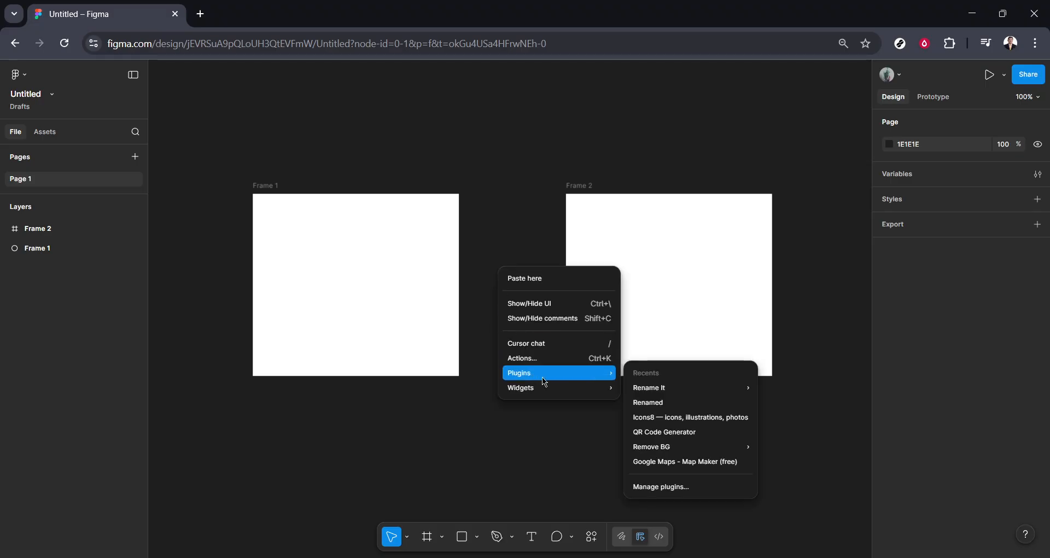
{"action": "left_click", "coordinate": [676, 424]}
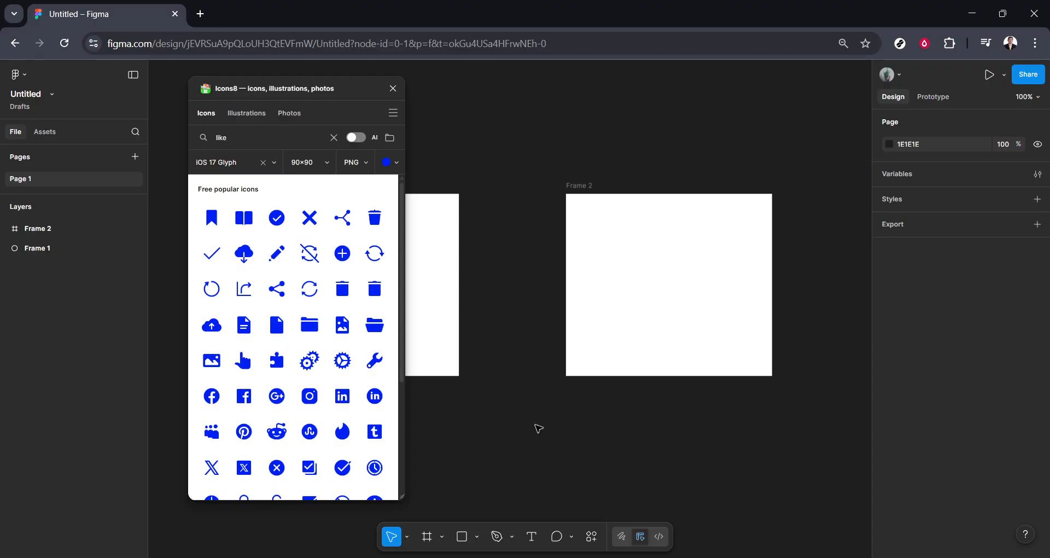
{"action": "left_click", "coordinate": [389, 162]}
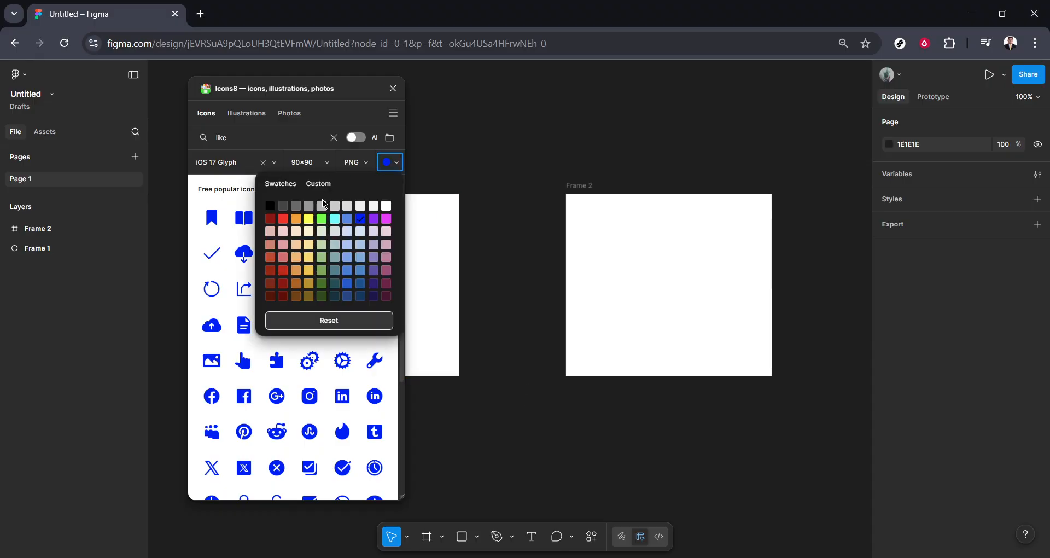
{"action": "left_click", "coordinate": [284, 204]}
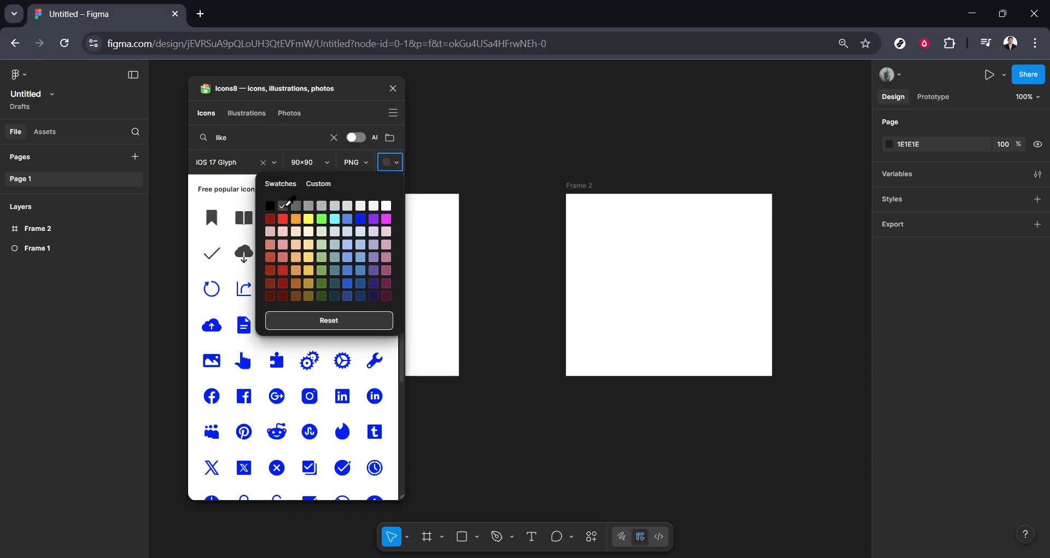
{"action": "left_click", "coordinate": [244, 141]}
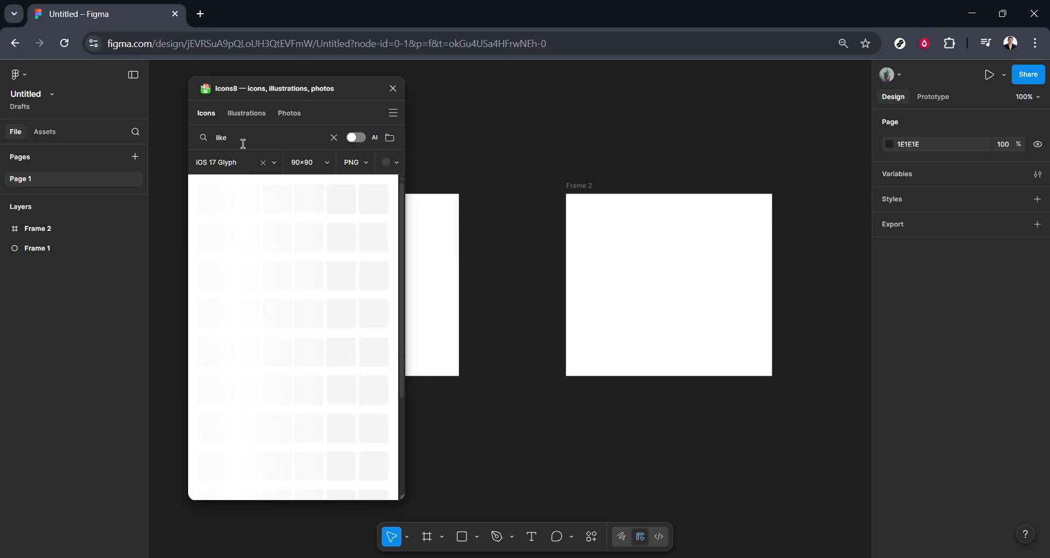
{"action": "left_click_drag", "start_coordinate": [262, 83], "coordinate": [87, 80]}
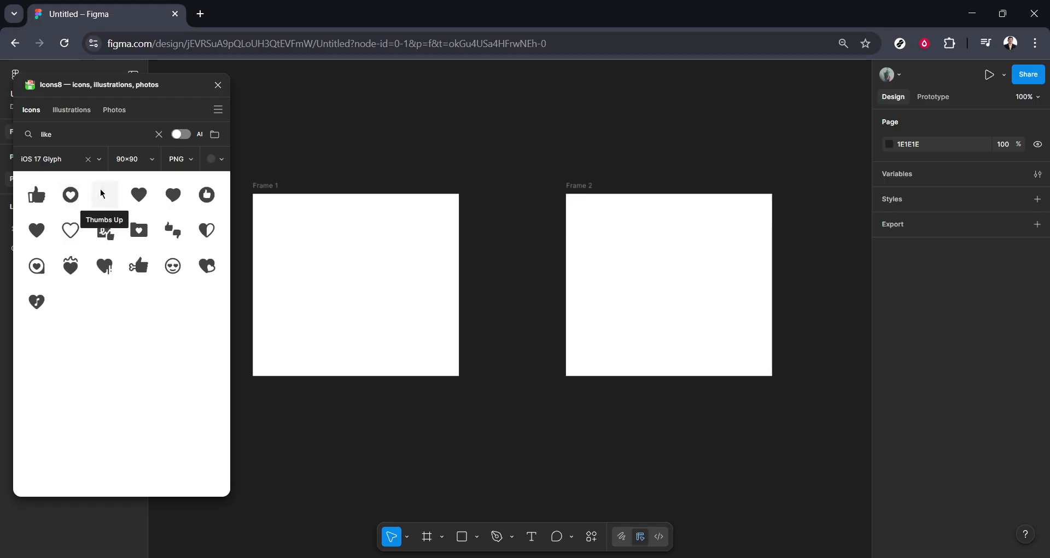
Place the dark gray Thumbs Up icon in the centre of Frame 1 and enlarge it to about 145 × 146.
{"action": "left_click_drag", "start_coordinate": [102, 193], "coordinate": [506, 319]}
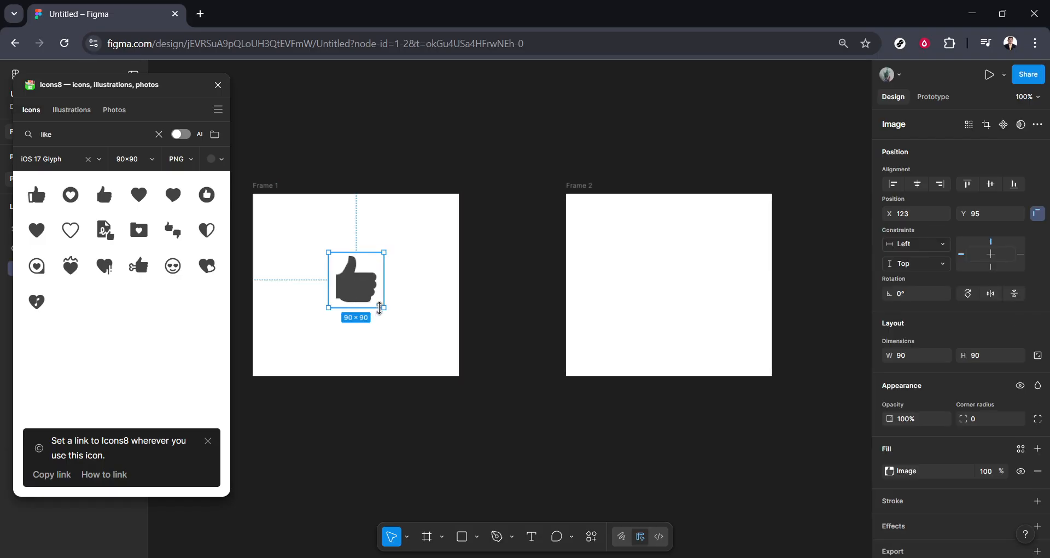
{"action": "mouse_move", "coordinate": [383, 308]}
{"action": "left_mouse_down"}
{"action": "mouse_move", "coordinate": [418, 342]}
{"action": "mouse_move", "coordinate": [384, 318]}
{"action": "left_mouse_up"}
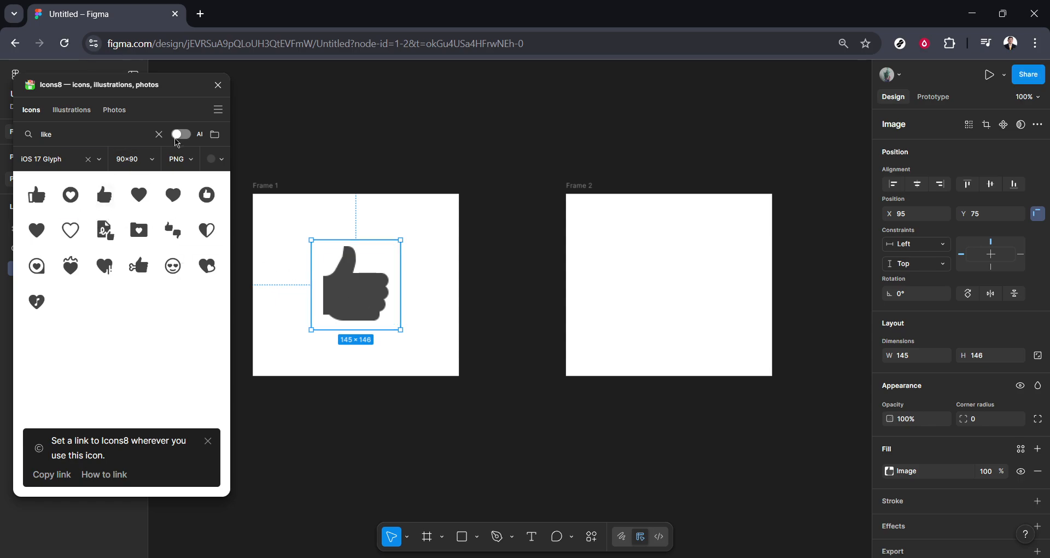
Change the Icons8 icon colour to the bright blue swatch.
{"action": "left_click", "coordinate": [216, 159]}
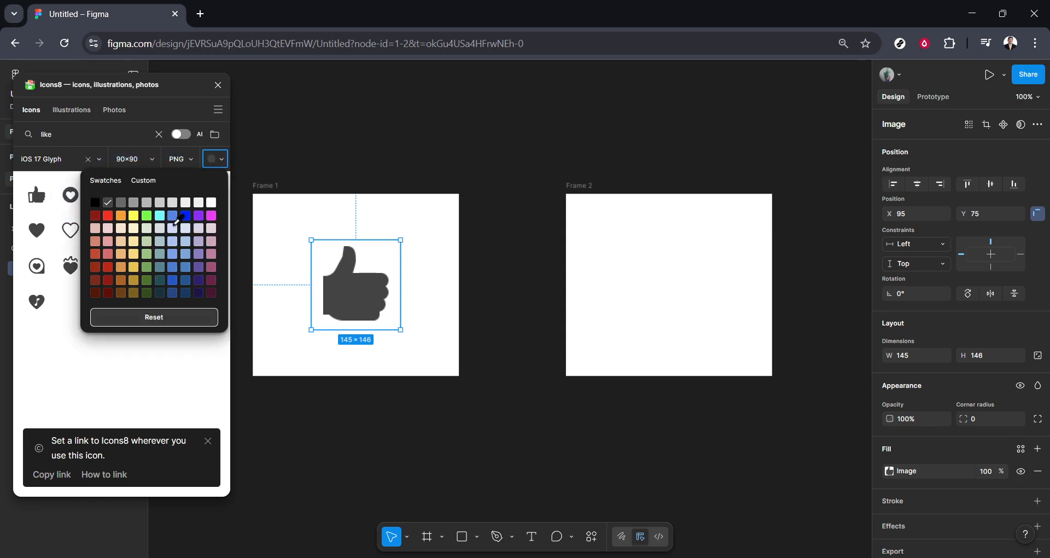
{"action": "left_click", "coordinate": [187, 214]}
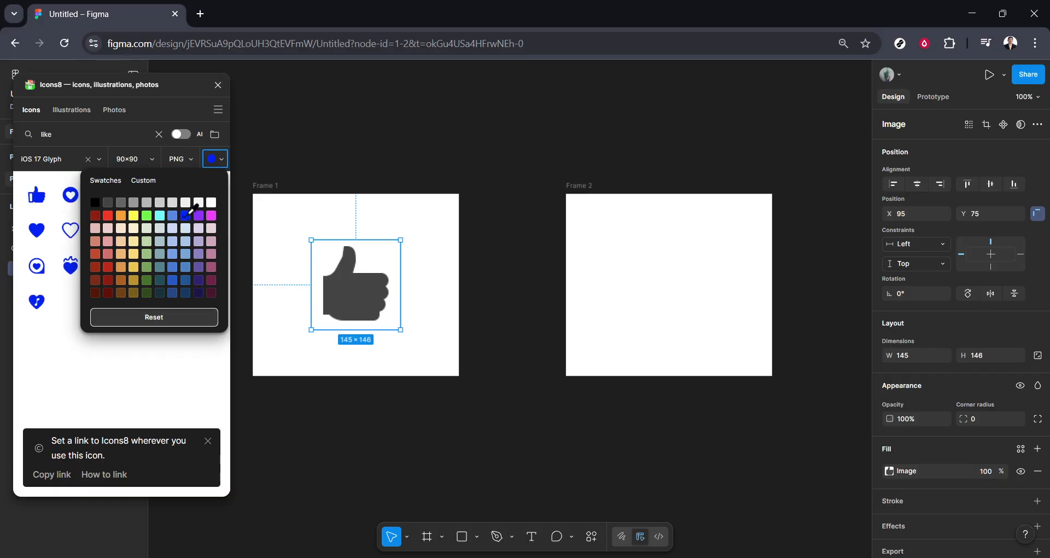
{"action": "left_click", "coordinate": [131, 283]}
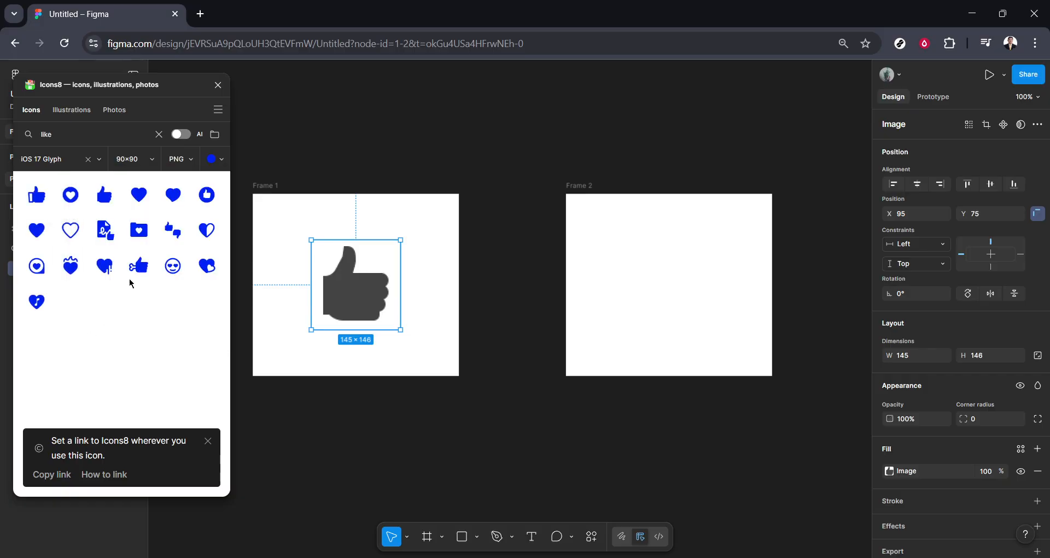
{"action": "left_click", "coordinate": [105, 198]}
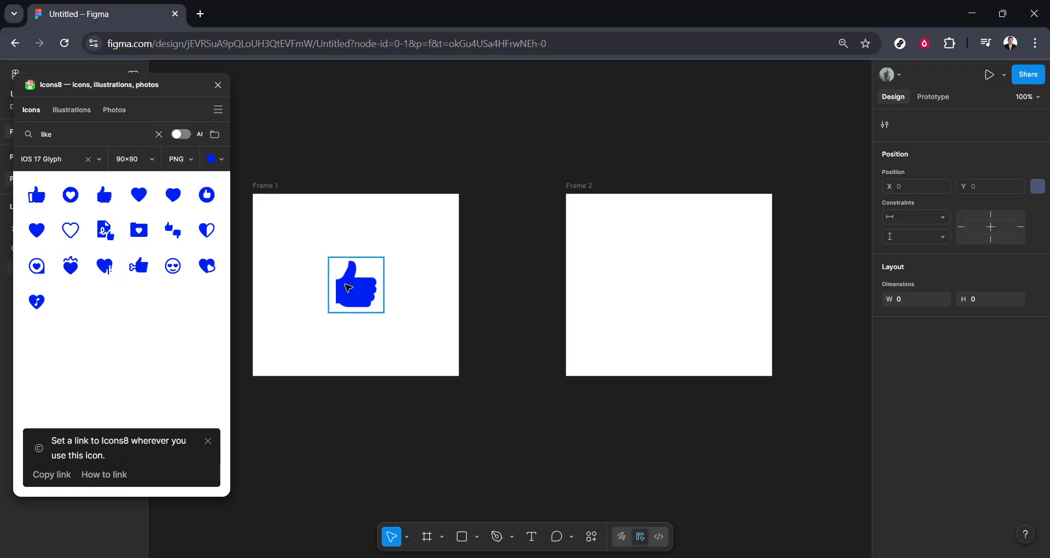
{"action": "left_click_drag", "start_coordinate": [346, 288], "coordinate": [388, 288]}
{"action": "key", "text": "ctrl+z"}
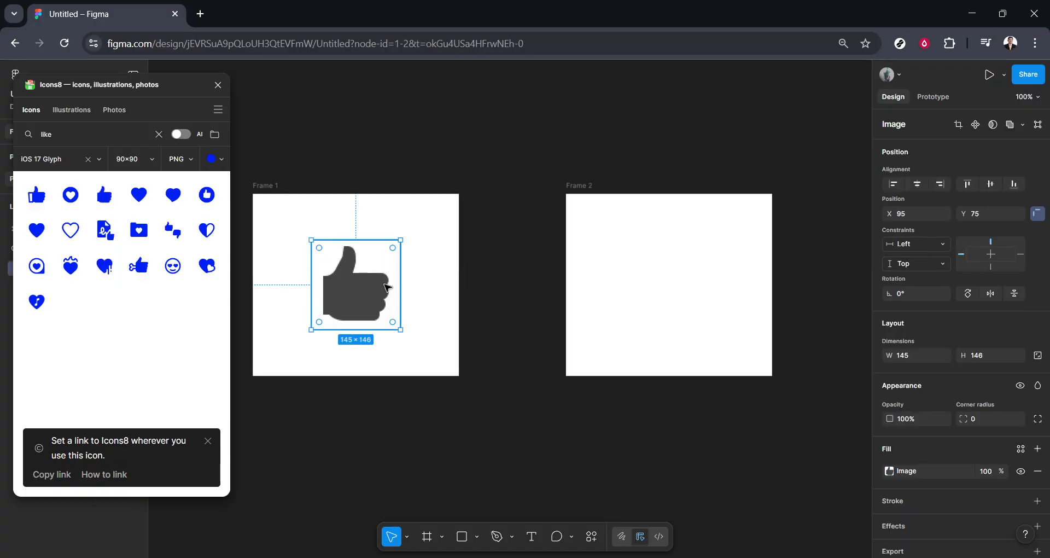
Place the blue Thumbs Up icon inside Frame 2 and enlarge it to about 168 × 138.
{"action": "left_click", "coordinate": [428, 312]}
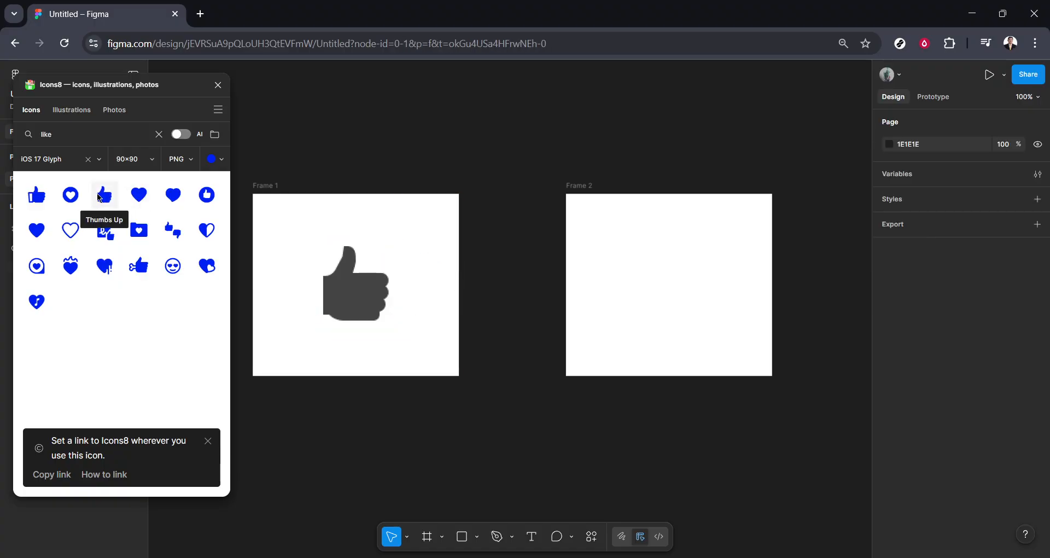
{"action": "left_click_drag", "start_coordinate": [105, 195], "coordinate": [681, 304]}
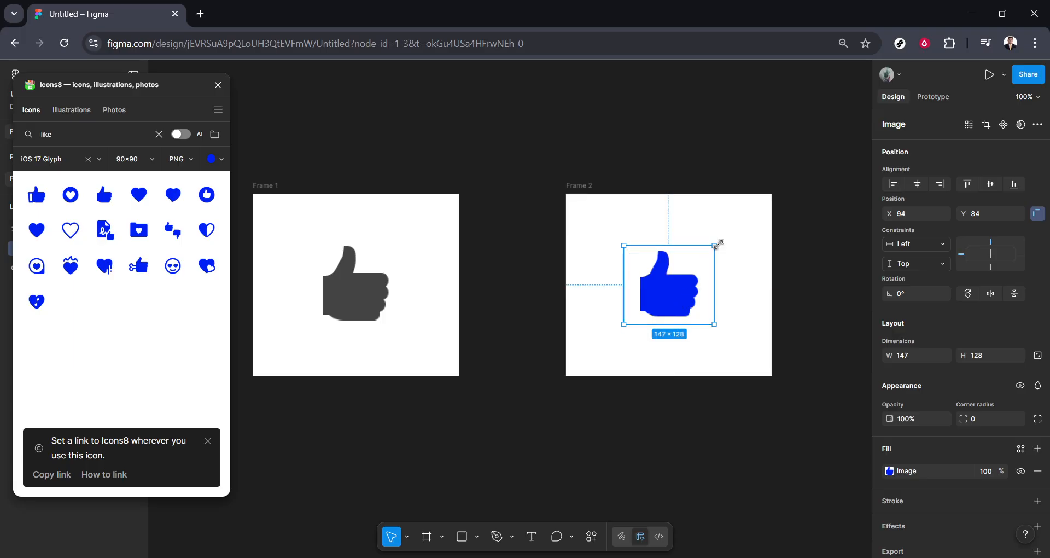
{"action": "left_click_drag", "start_coordinate": [715, 245], "coordinate": [726, 239]}
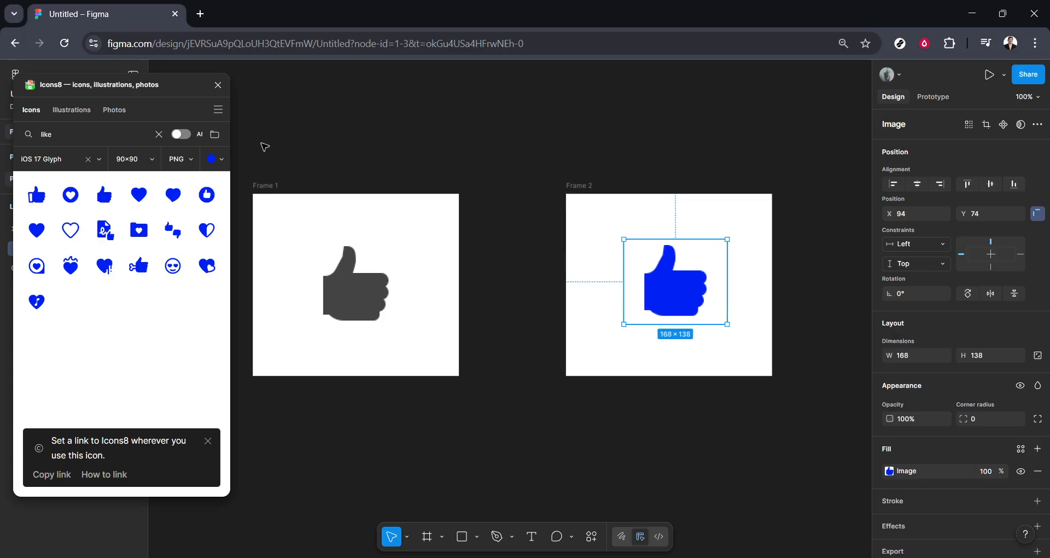
Close the Icons8 plugin and nudge the blue thumbs-up slightly right and down within Frame 2.
{"action": "left_click", "coordinate": [218, 85]}
{"action": "left_click", "coordinate": [757, 438]}
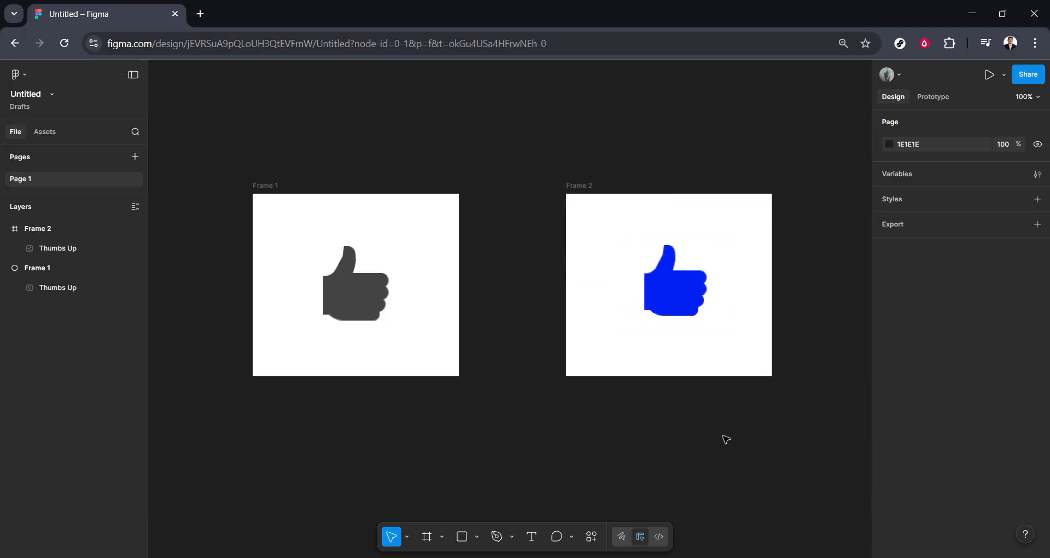
{"action": "left_click_drag", "start_coordinate": [696, 296], "coordinate": [699, 298]}
{"action": "left_click", "coordinate": [756, 412]}
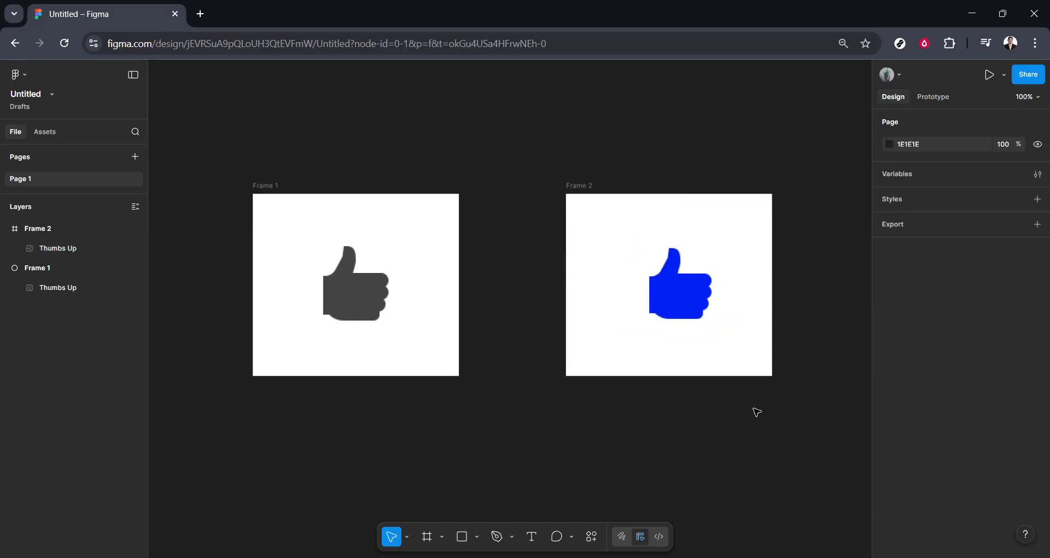
Add a prototype interaction from the gray thumbs-up to Frame 2: On click, Navigate to, with Smart animate.
{"action": "left_click", "coordinate": [937, 103]}
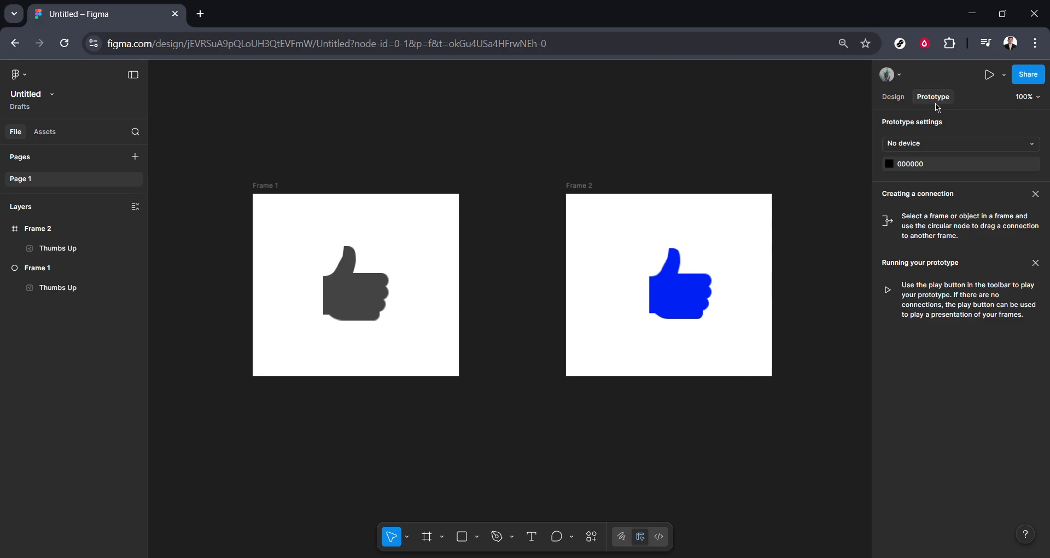
{"action": "left_click", "coordinate": [362, 280]}
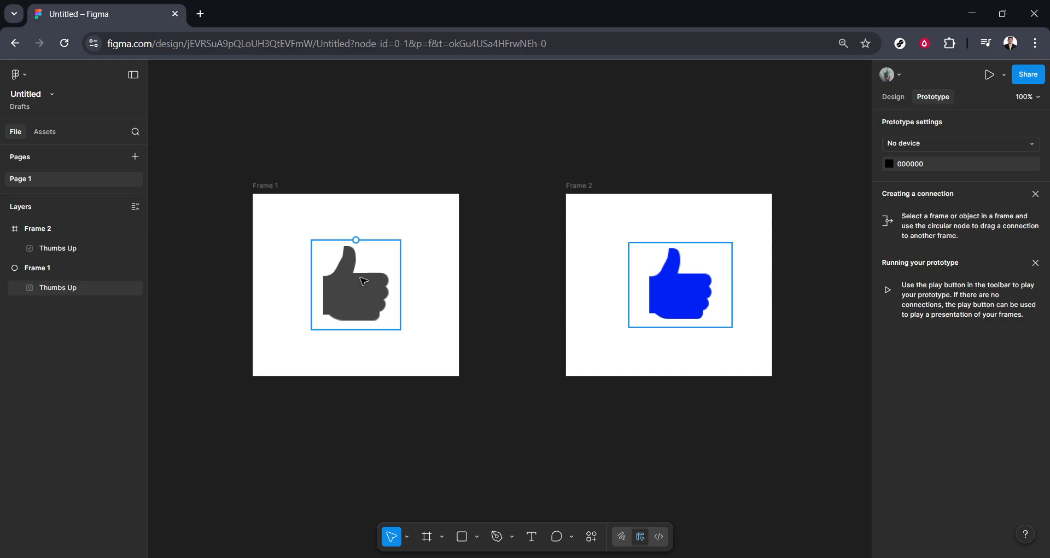
{"action": "left_click", "coordinate": [361, 279]}
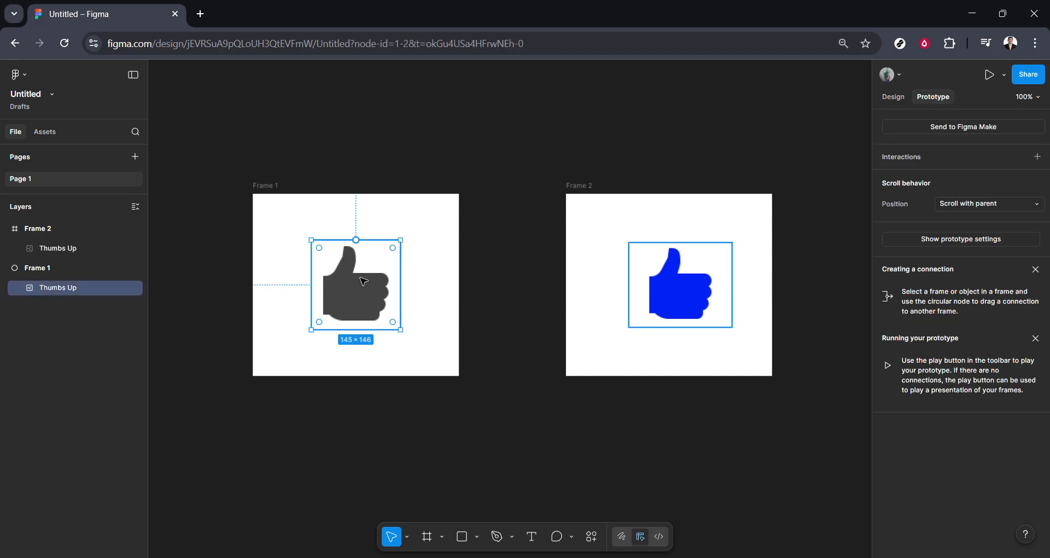
{"action": "left_click_drag", "start_coordinate": [401, 285], "coordinate": [662, 290]}
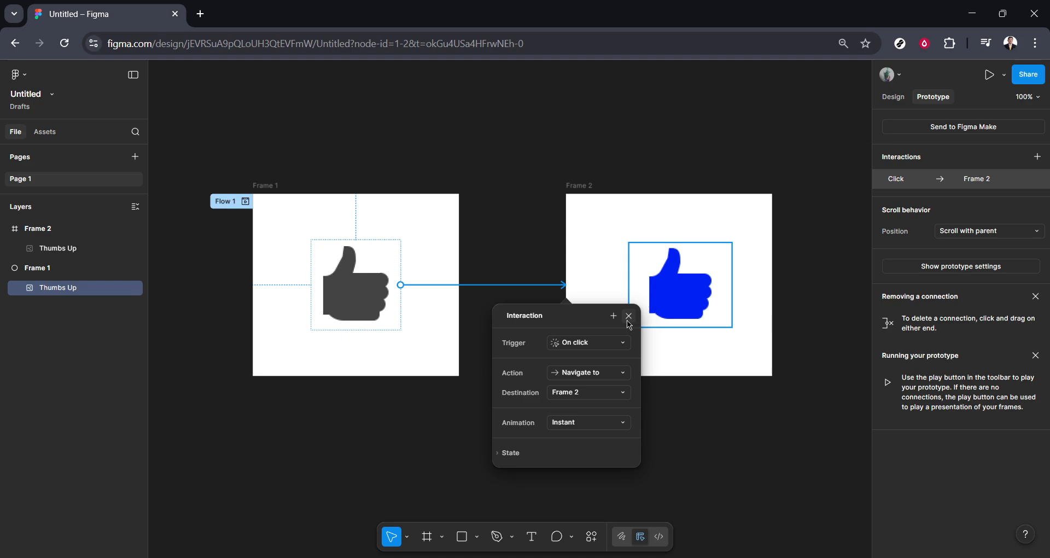
{"action": "left_click", "coordinate": [629, 426]}
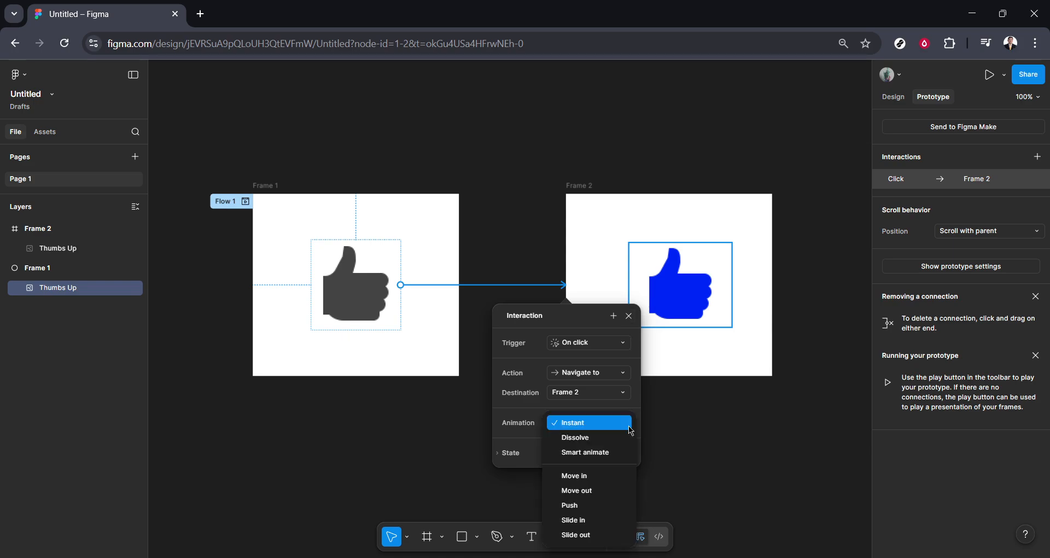
{"action": "left_click", "coordinate": [618, 452]}
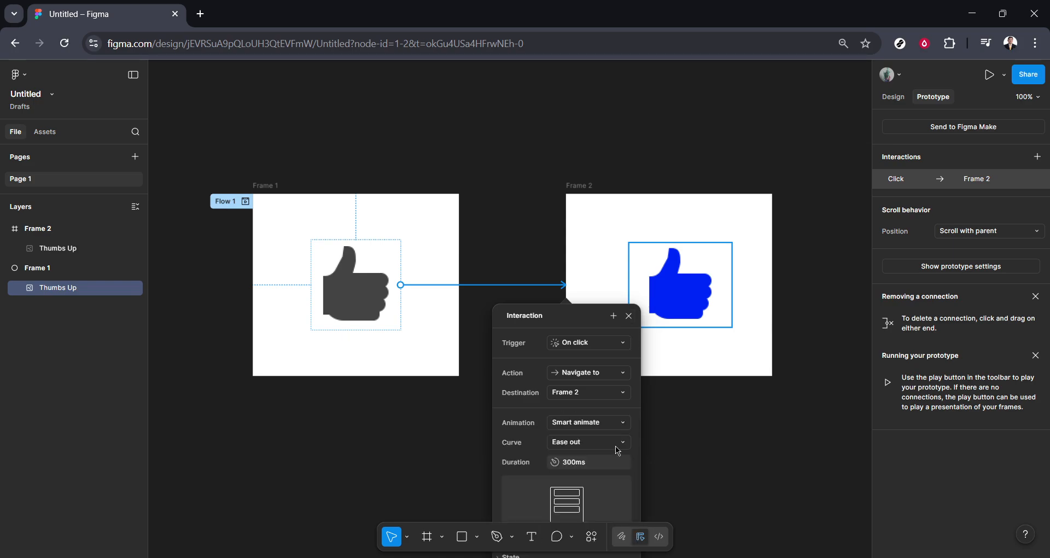
{"action": "left_click", "coordinate": [724, 450]}
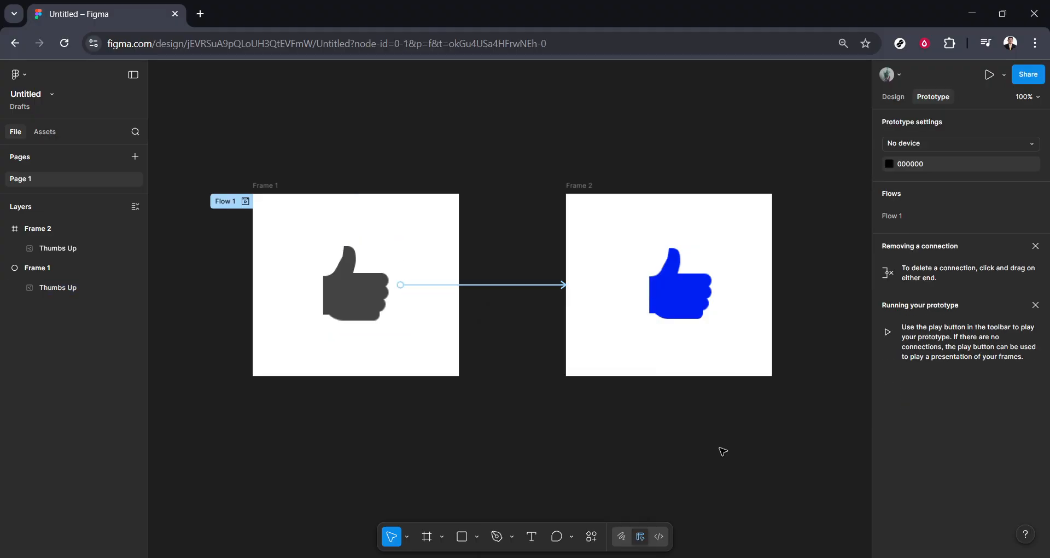
Preview the prototype and test the thumbs-up interaction twice, restarting the flow in between.
{"action": "left_click", "coordinate": [990, 74]}
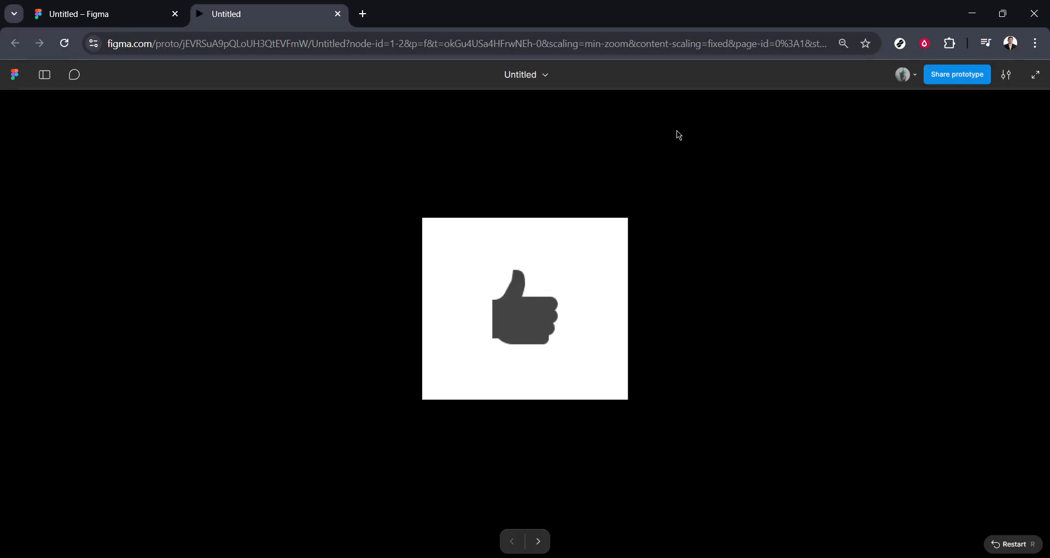
{"action": "left_click", "coordinate": [537, 310]}
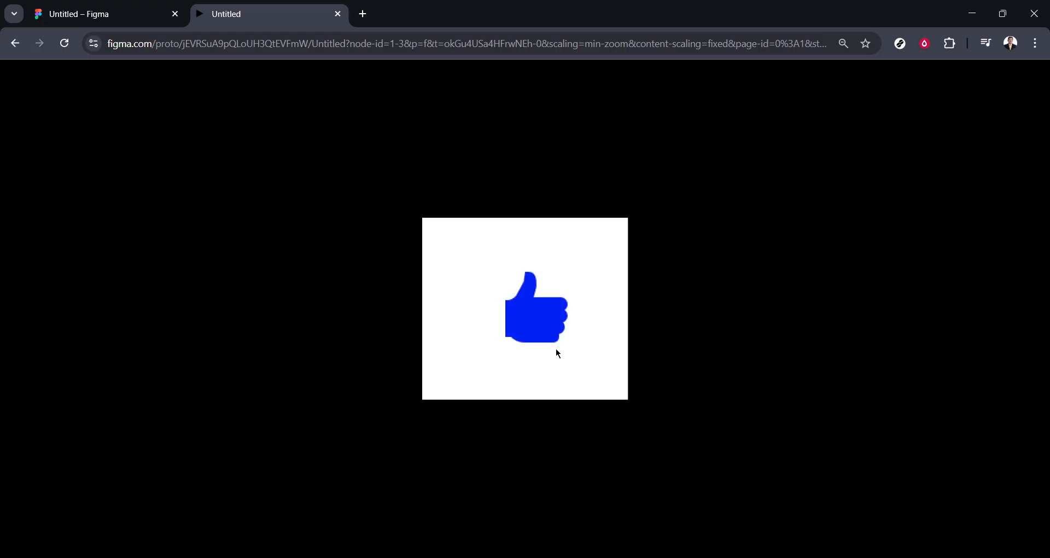
{"action": "key", "text": "r"}
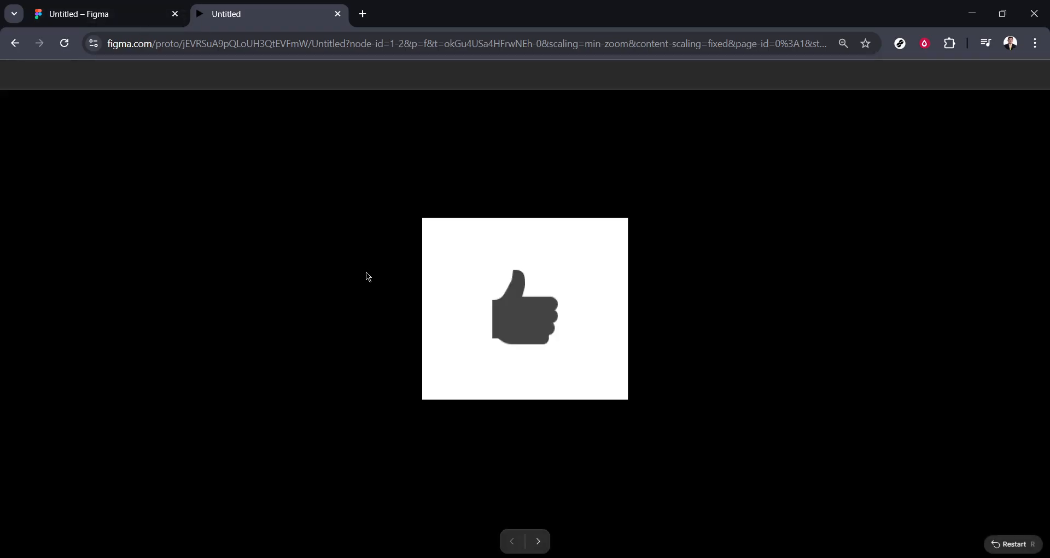
{"action": "left_click", "coordinate": [498, 311]}
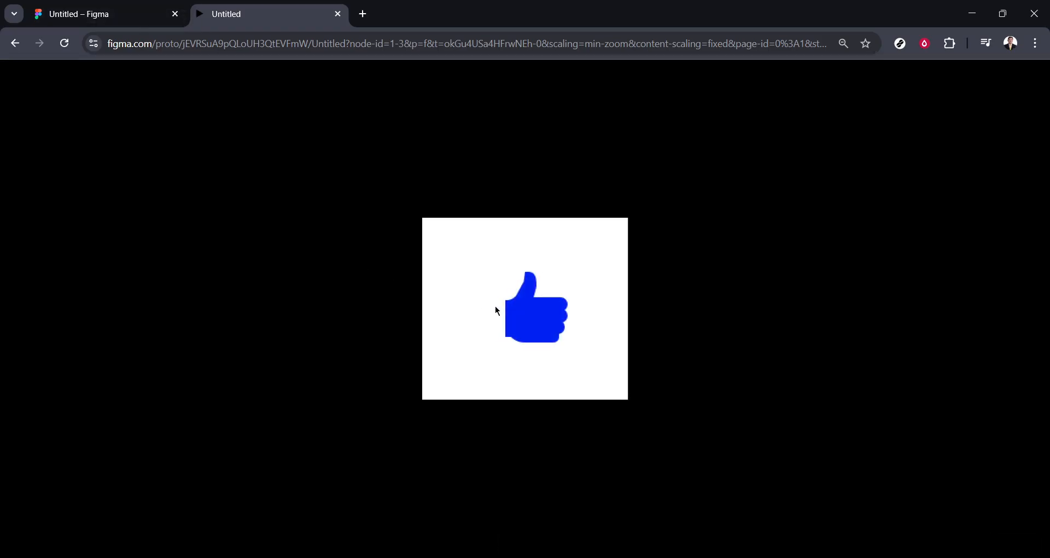